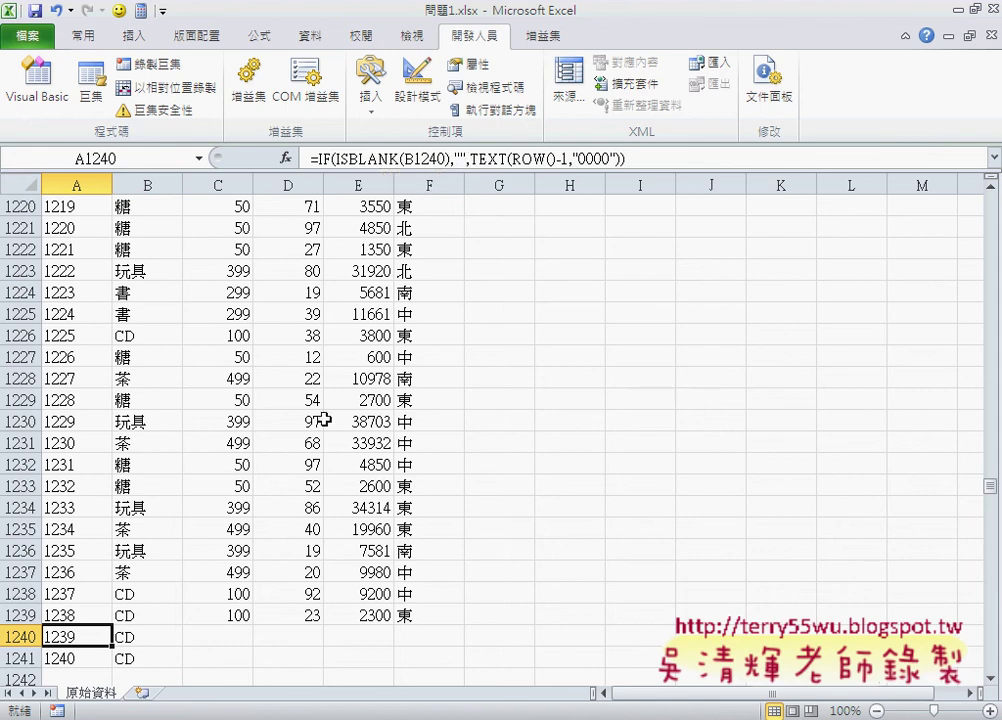
Select the product names in column B and copy the 品名 header cell
{"action": "left_click_drag", "start_coordinate": [148, 651], "coordinate": [146, 478]}
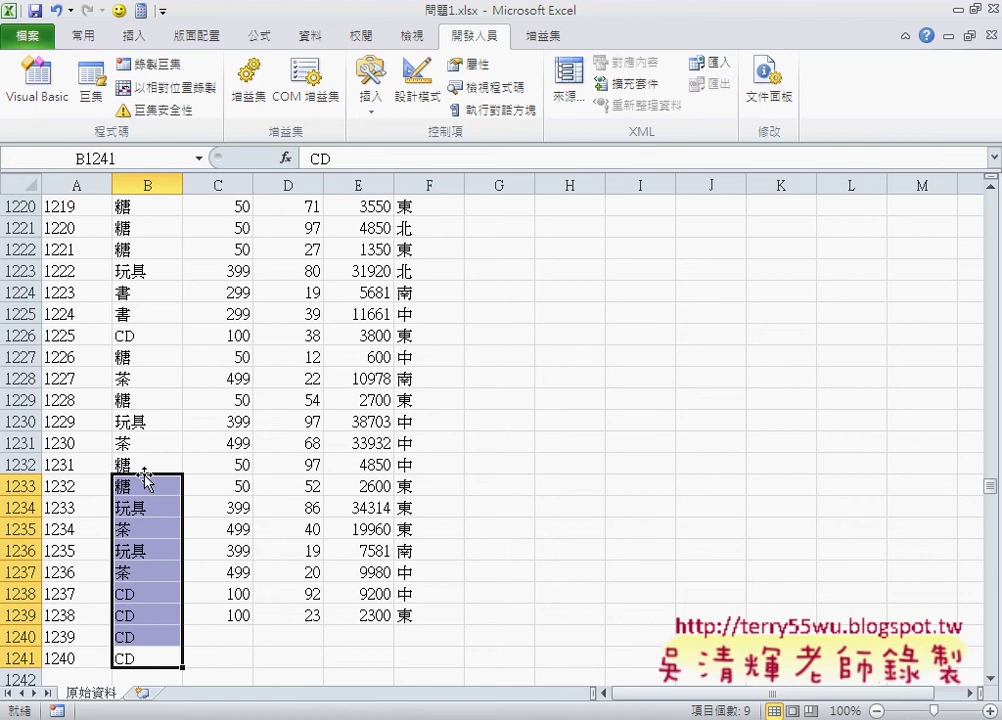
{"action": "key", "text": "ctrl+Up"}
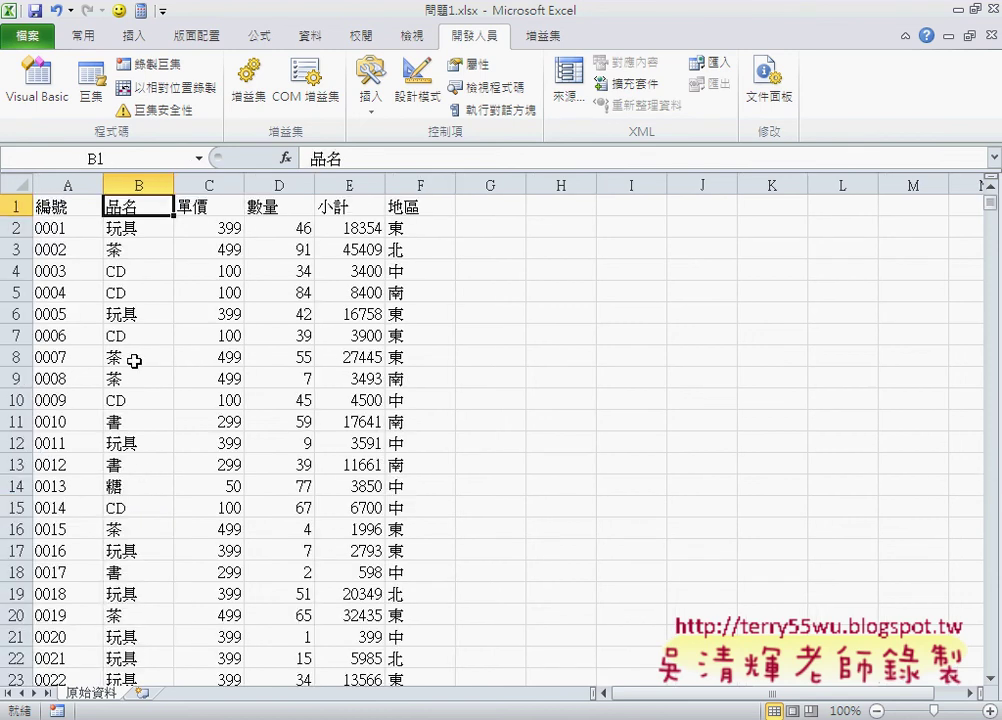
{"action": "key", "text": "ctrl+c"}
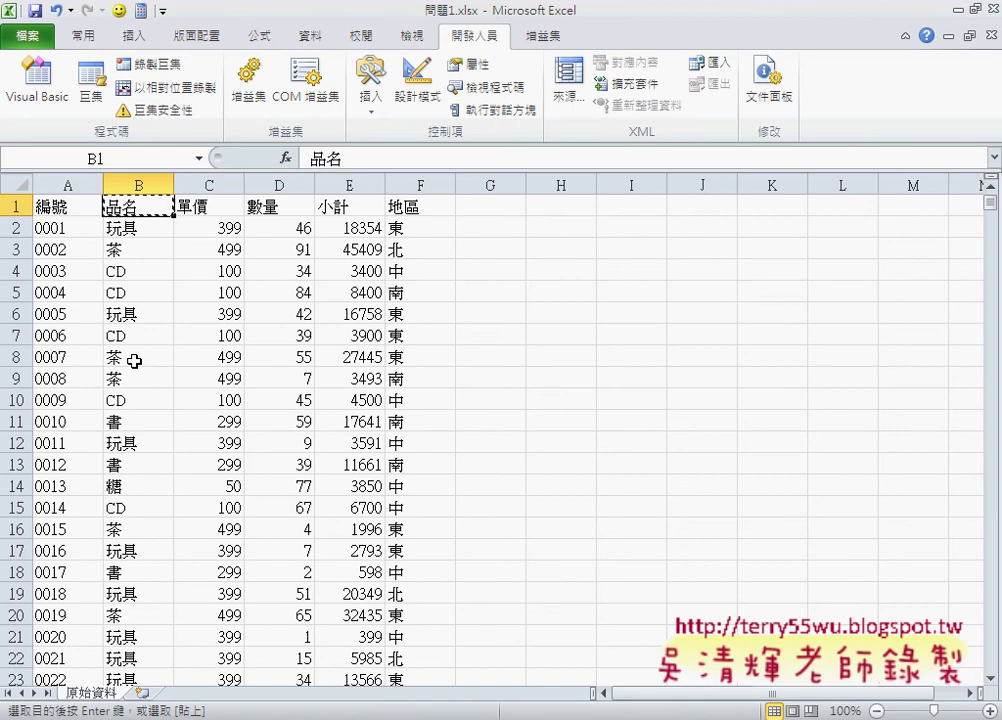
Add a new worksheet named 品名, then return to the 原始資料 sheet
{"action": "left_click", "coordinate": [142, 693]}
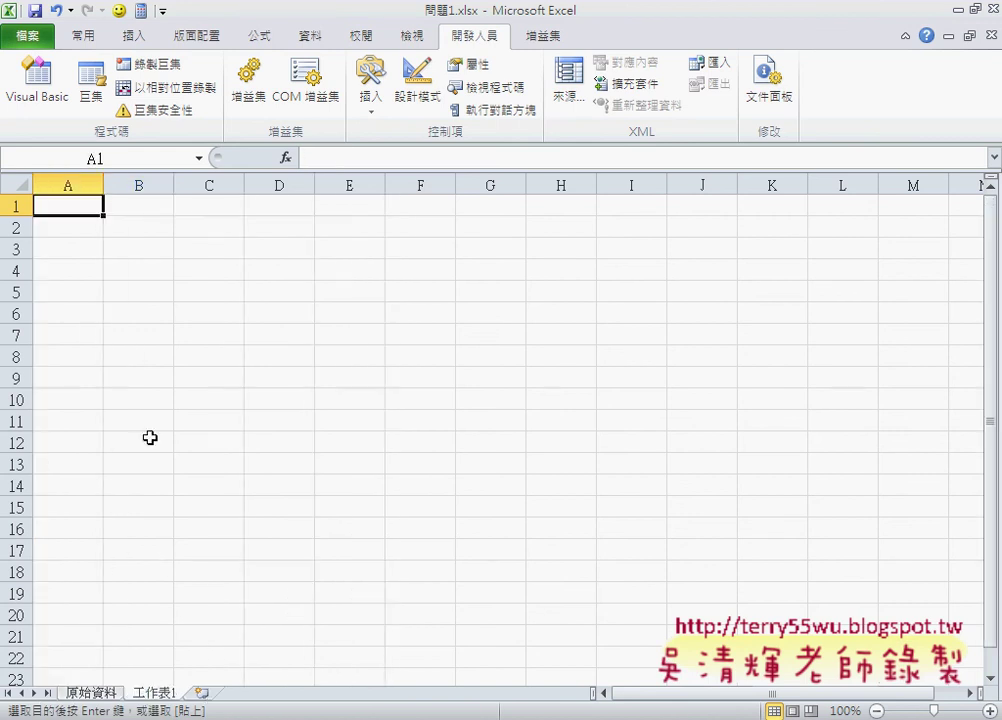
{"action": "double_click", "coordinate": [167, 691]}
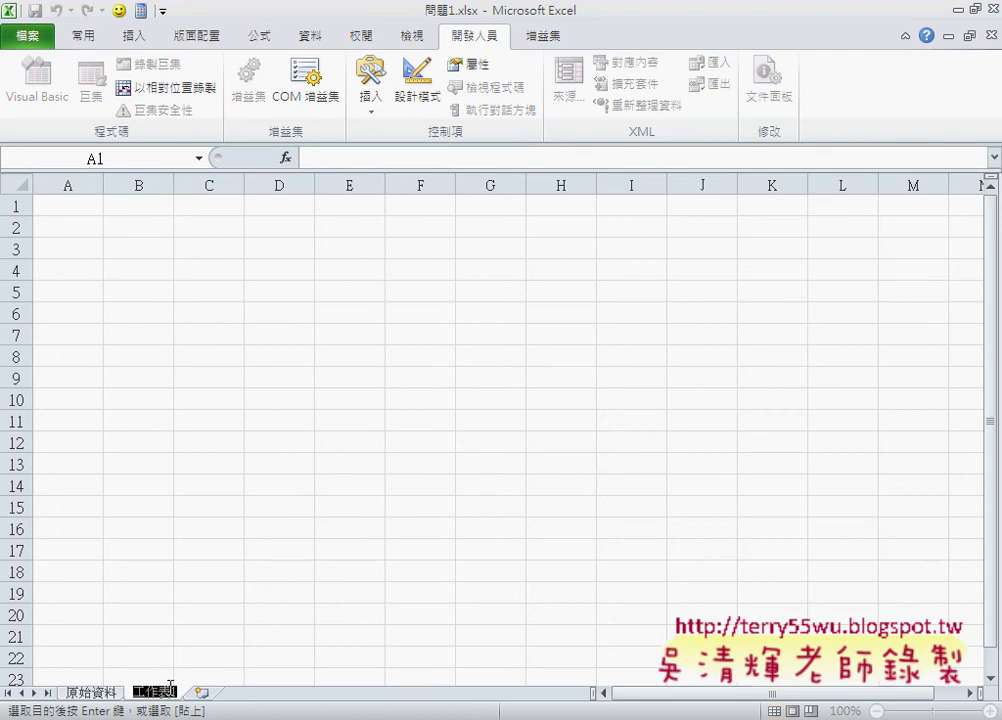
{"action": "type", "text": "品名"}
{"action": "key", "text": "Return"}
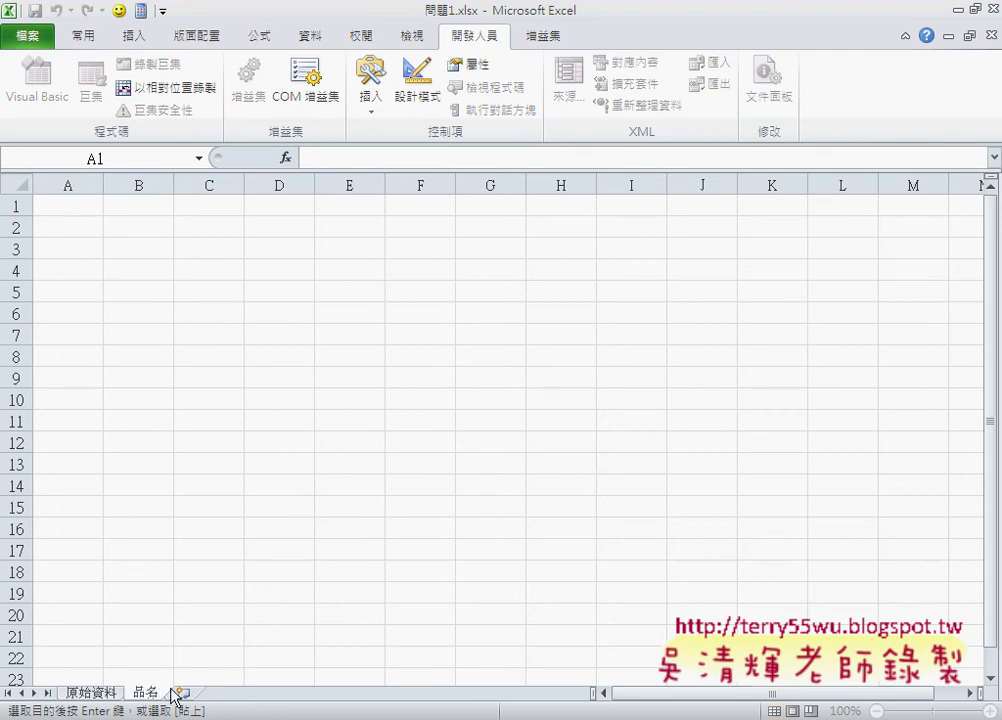
{"action": "left_click", "coordinate": [91, 692]}
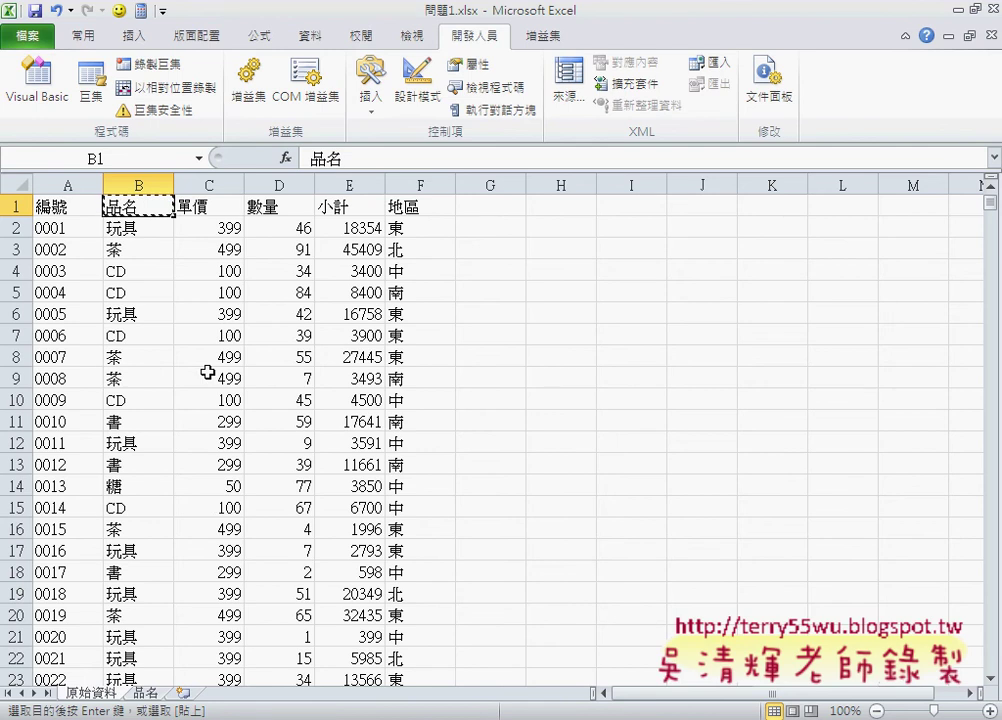
Copy B1:B1241 from 原始資料 and paste it into A1 of the 品名 sheet
{"action": "key", "text": "ctrl+shift+Down"}
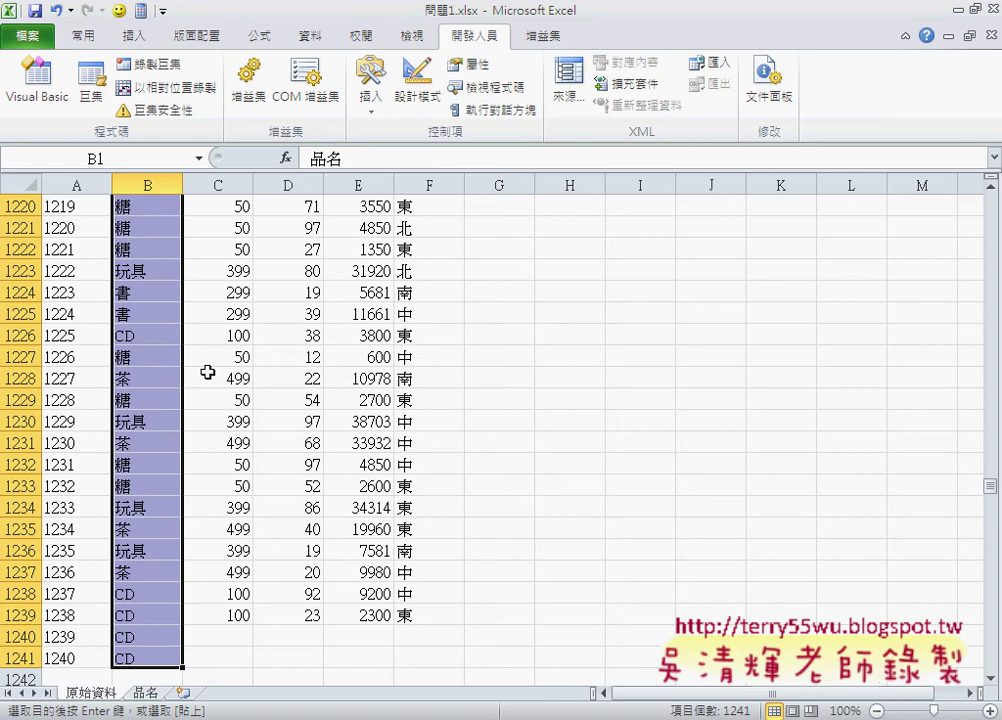
{"action": "key", "text": "ctrl+c"}
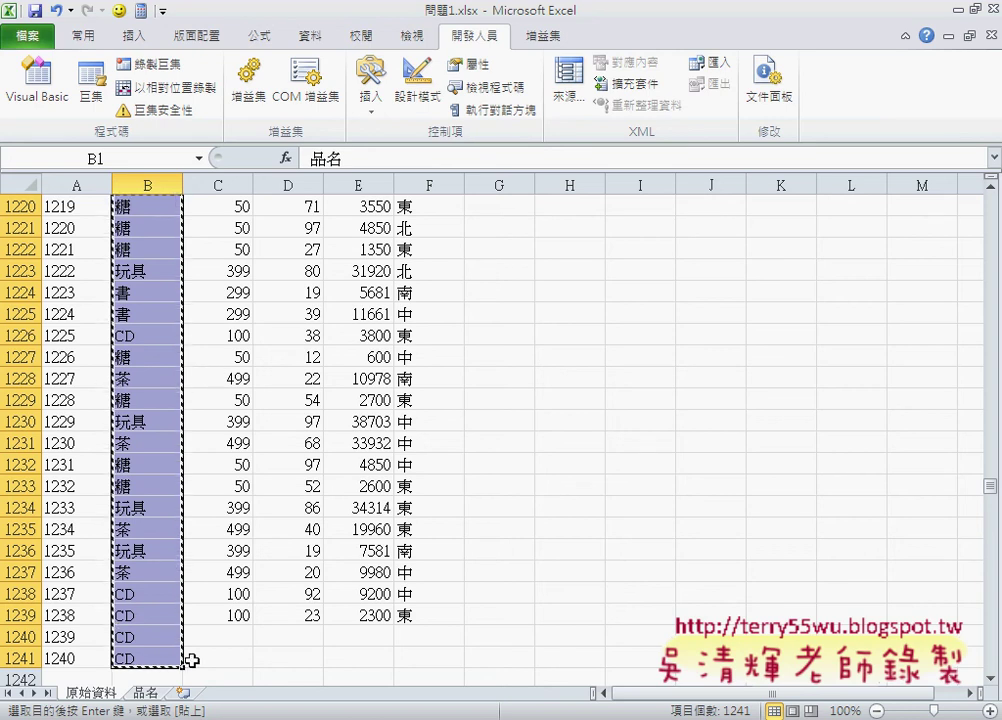
{"action": "left_click", "coordinate": [145, 692]}
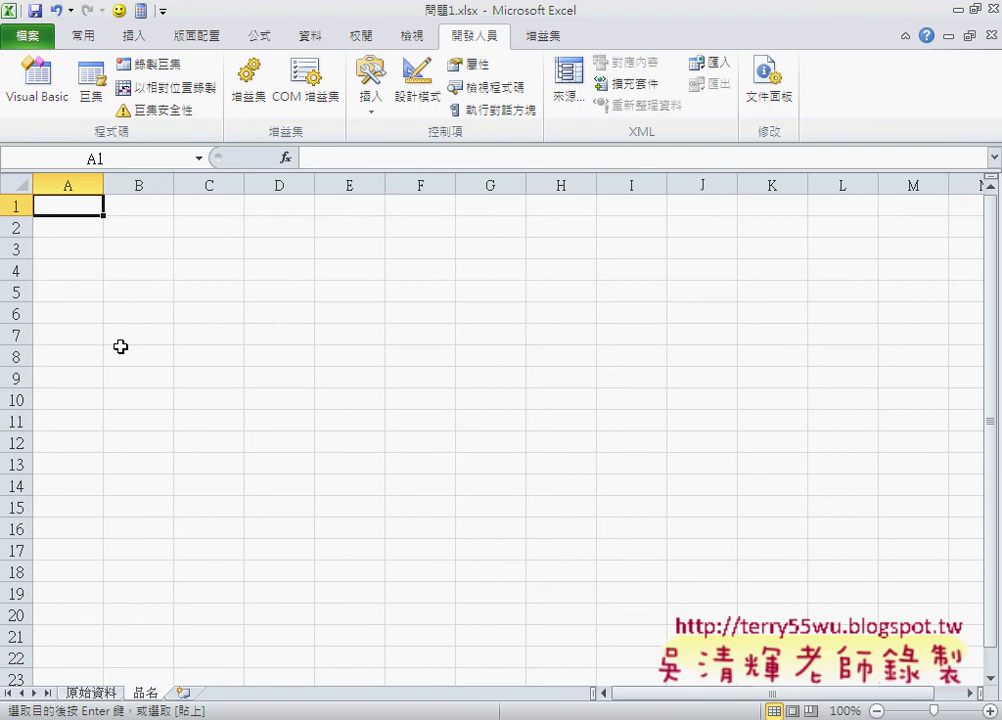
{"action": "key", "text": "ctrl+v"}
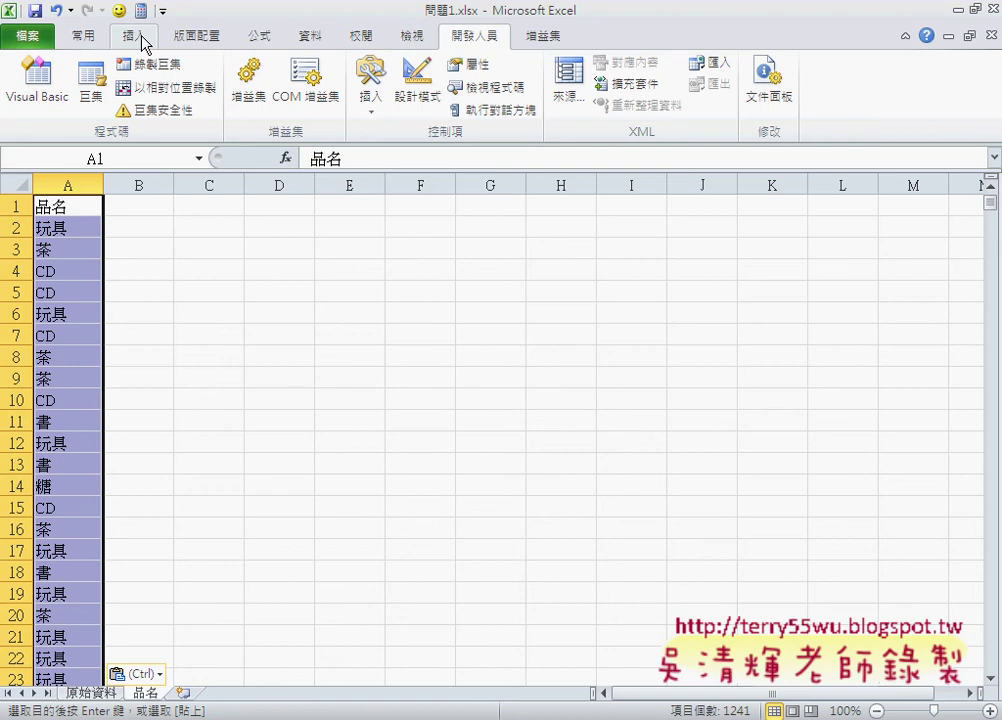
{"action": "left_click", "coordinate": [86, 38]}
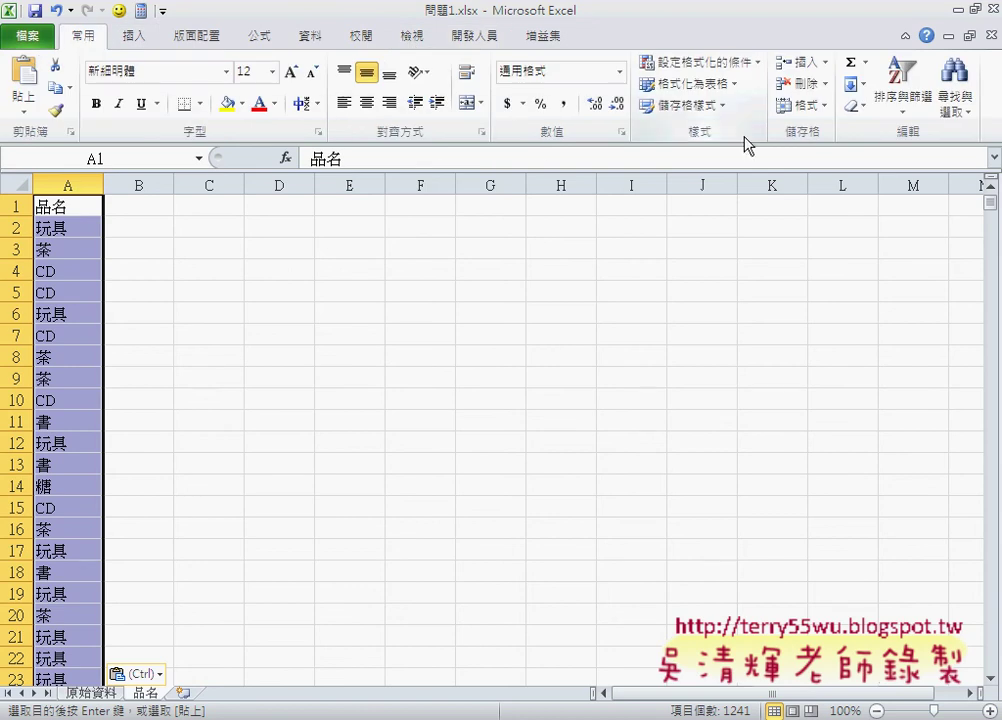
{"action": "left_click", "coordinate": [312, 37]}
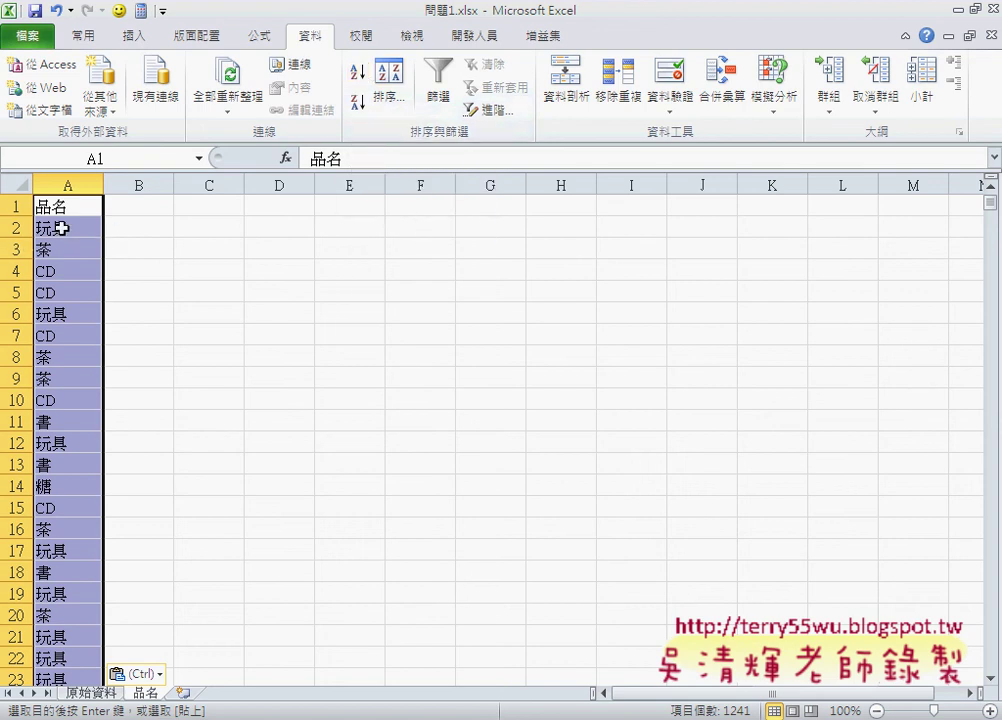
{"action": "left_click", "coordinate": [357, 74]}
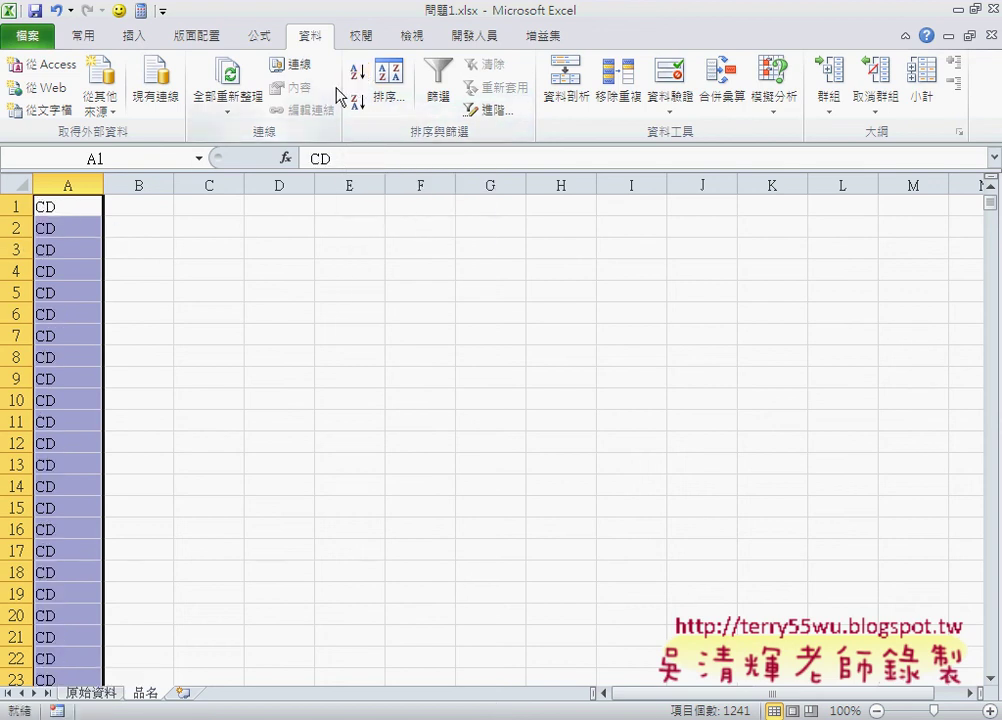
{"action": "scroll", "coordinate": [79, 260], "scroll_direction": "down", "scroll_amount": 9}
{"action": "scroll", "coordinate": [79, 273], "scroll_direction": "down", "scroll_amount": 5}
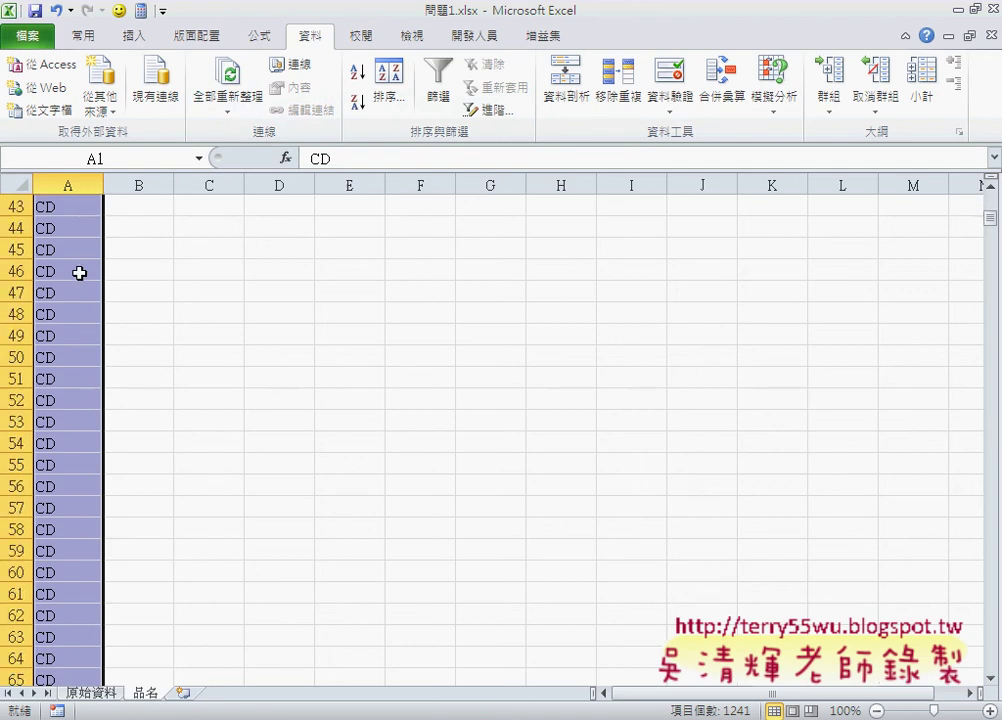
{"action": "scroll", "coordinate": [79, 273], "scroll_direction": "down", "scroll_amount": 8}
{"action": "scroll", "coordinate": [77, 271], "scroll_direction": "down", "scroll_amount": 6}
{"action": "scroll", "coordinate": [77, 271], "scroll_direction": "down", "scroll_amount": 14}
{"action": "scroll", "coordinate": [74, 270], "scroll_direction": "down", "scroll_amount": 7}
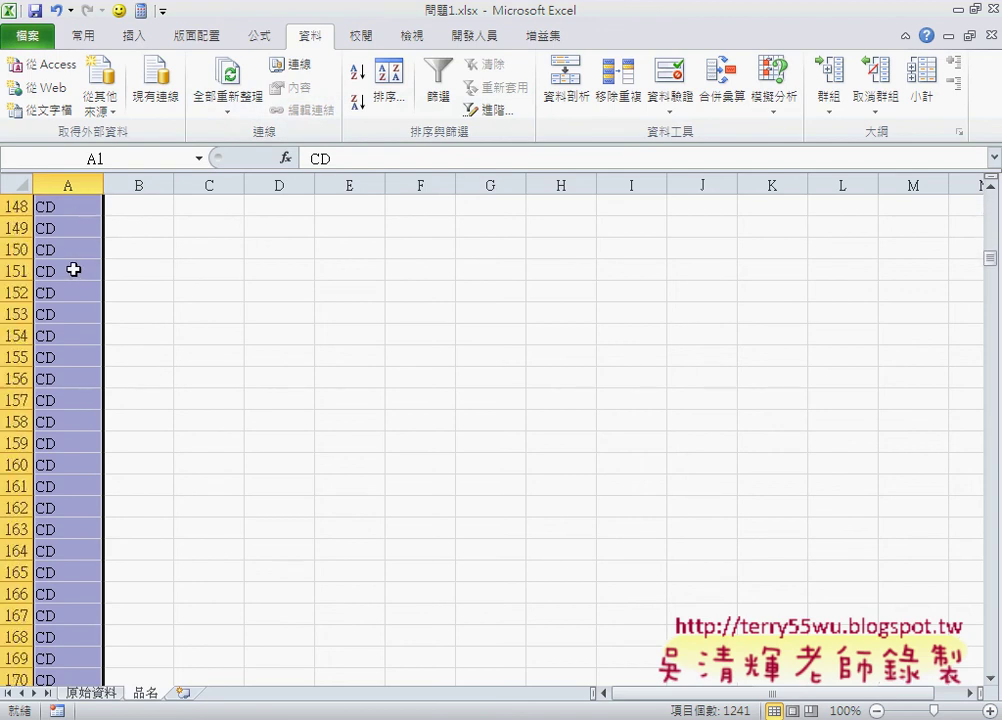
{"action": "scroll", "coordinate": [75, 270], "scroll_direction": "down", "scroll_amount": 12}
{"action": "scroll", "coordinate": [68, 265], "scroll_direction": "up", "scroll_amount": 20}
{"action": "scroll", "coordinate": [64, 262], "scroll_direction": "down", "scroll_amount": 3}
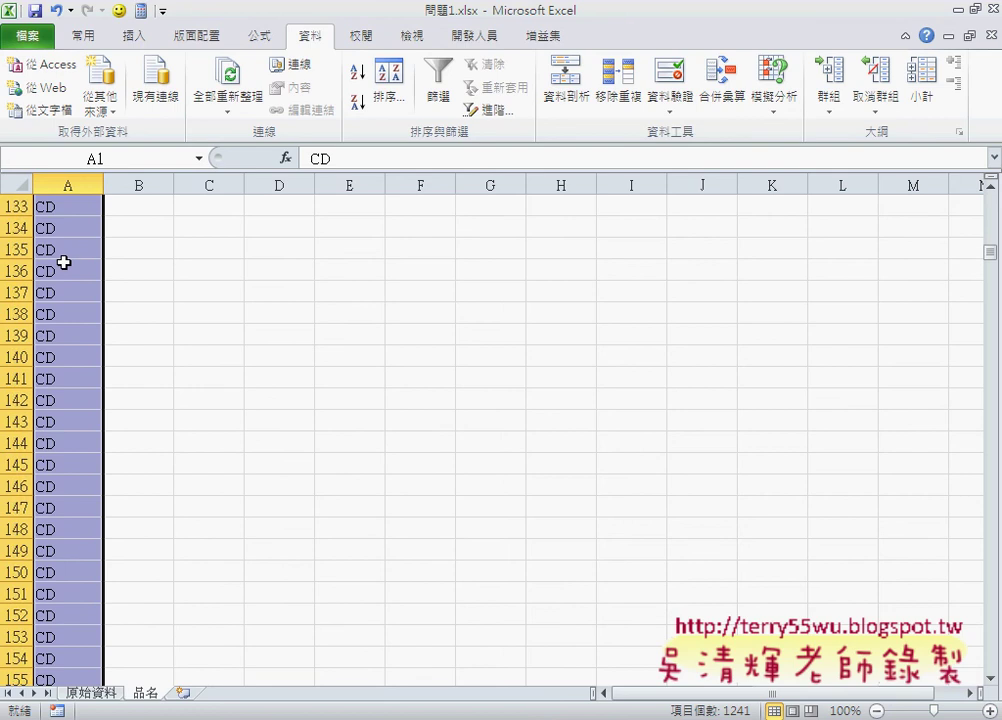
{"action": "scroll", "coordinate": [64, 262], "scroll_direction": "down", "scroll_amount": 10}
{"action": "scroll", "coordinate": [64, 262], "scroll_direction": "down", "scroll_amount": 5}
{"action": "scroll", "coordinate": [64, 262], "scroll_direction": "down", "scroll_amount": 18}
{"action": "scroll", "coordinate": [64, 262], "scroll_direction": "down", "scroll_amount": 5}
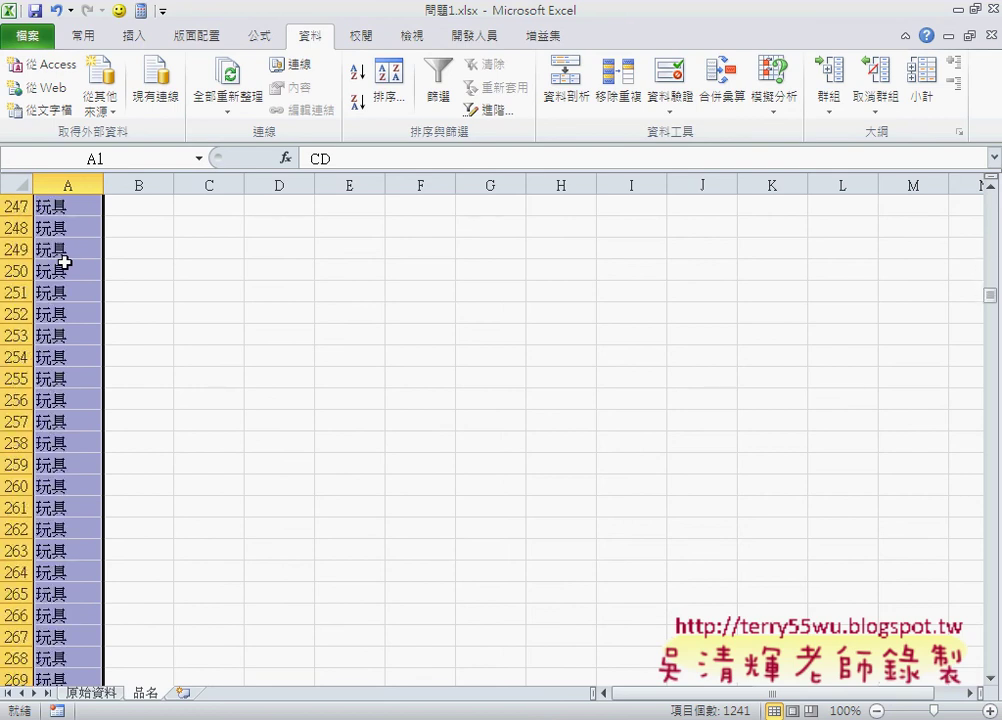
{"action": "scroll", "coordinate": [64, 262], "scroll_direction": "down", "scroll_amount": 4}
{"action": "scroll", "coordinate": [64, 262], "scroll_direction": "down", "scroll_amount": 6}
{"action": "scroll", "coordinate": [64, 262], "scroll_direction": "down", "scroll_amount": 18}
{"action": "scroll", "coordinate": [64, 262], "scroll_direction": "down", "scroll_amount": 6}
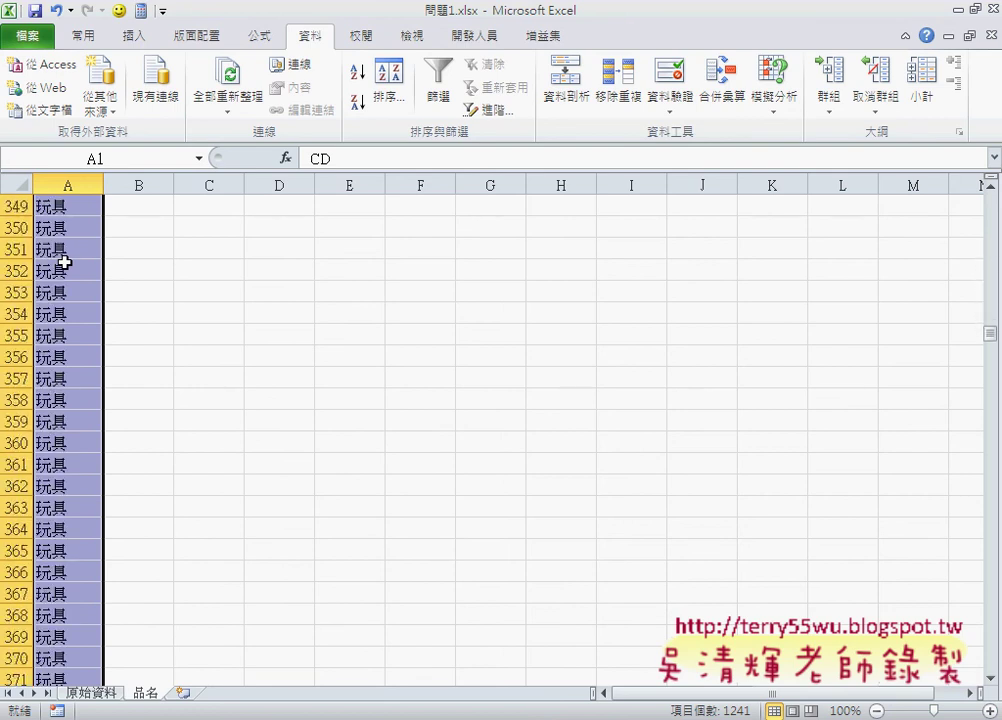
{"action": "scroll", "coordinate": [64, 262], "scroll_direction": "up", "scroll_amount": 20}
{"action": "scroll", "coordinate": [61, 259], "scroll_direction": "up", "scroll_amount": 7}
{"action": "scroll", "coordinate": [61, 259], "scroll_direction": "up", "scroll_amount": 20}
{"action": "scroll", "coordinate": [59, 259], "scroll_direction": "up", "scroll_amount": 7}
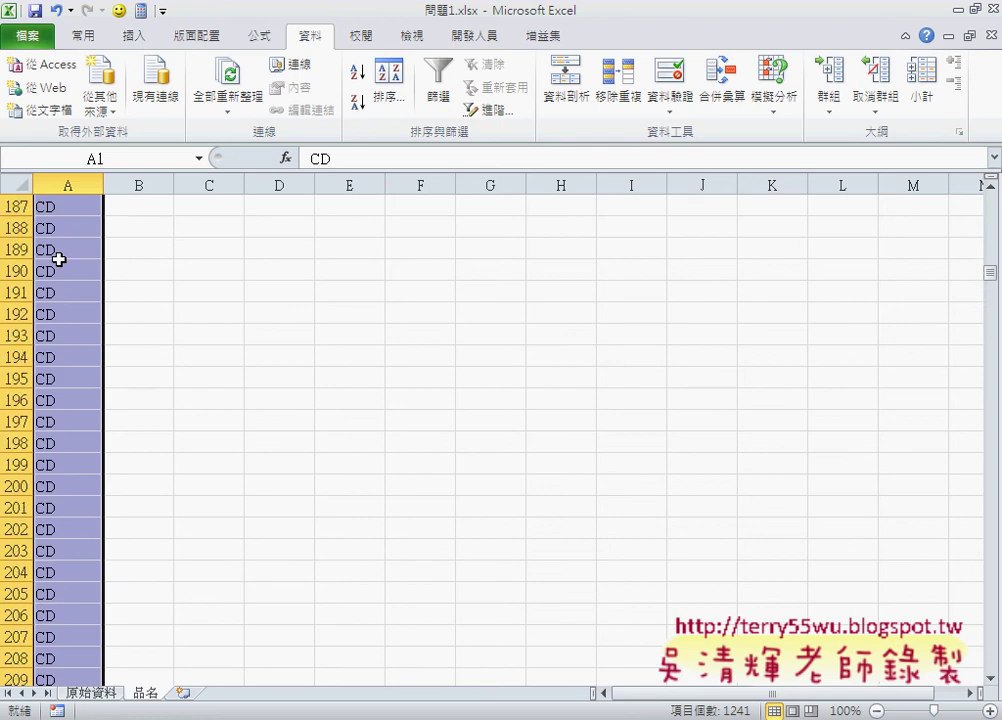
{"action": "scroll", "coordinate": [59, 259], "scroll_direction": "up", "scroll_amount": 15}
{"action": "scroll", "coordinate": [59, 259], "scroll_direction": "up", "scroll_amount": 11}
{"action": "scroll", "coordinate": [59, 259], "scroll_direction": "up", "scroll_amount": 14}
{"action": "scroll", "coordinate": [59, 259], "scroll_direction": "up", "scroll_amount": 7}
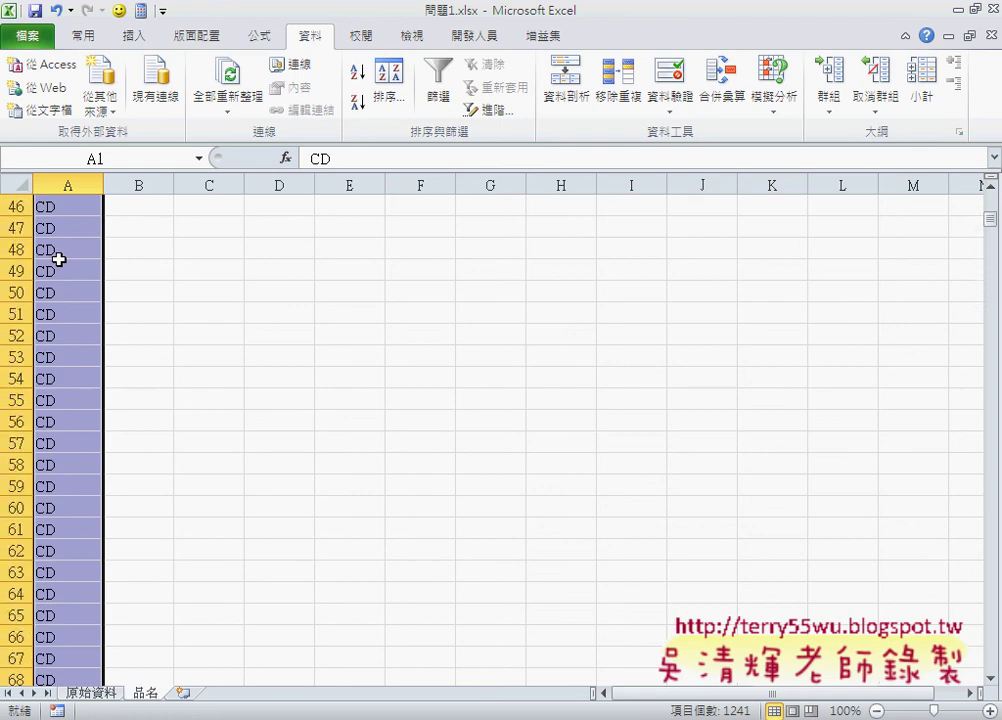
{"action": "scroll", "coordinate": [59, 259], "scroll_direction": "up", "scroll_amount": 15}
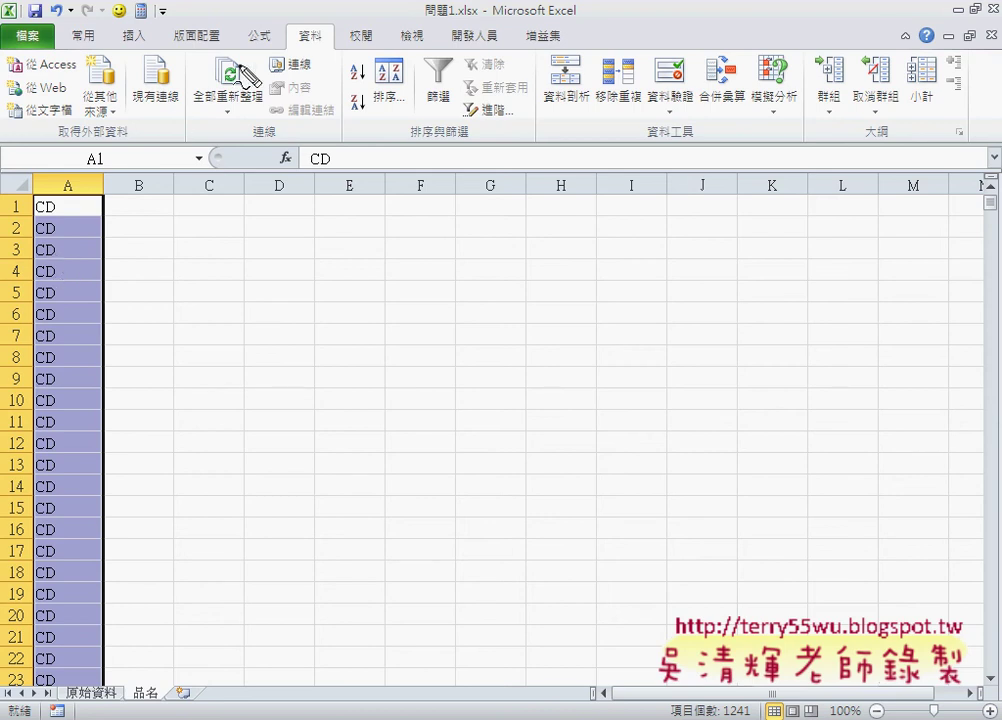
Select column A and undo the fill so the original product names return
{"action": "left_click_drag", "start_coordinate": [642, 116], "coordinate": [611, 123]}
{"action": "left_click_drag", "start_coordinate": [640, 58], "coordinate": [645, 131]}
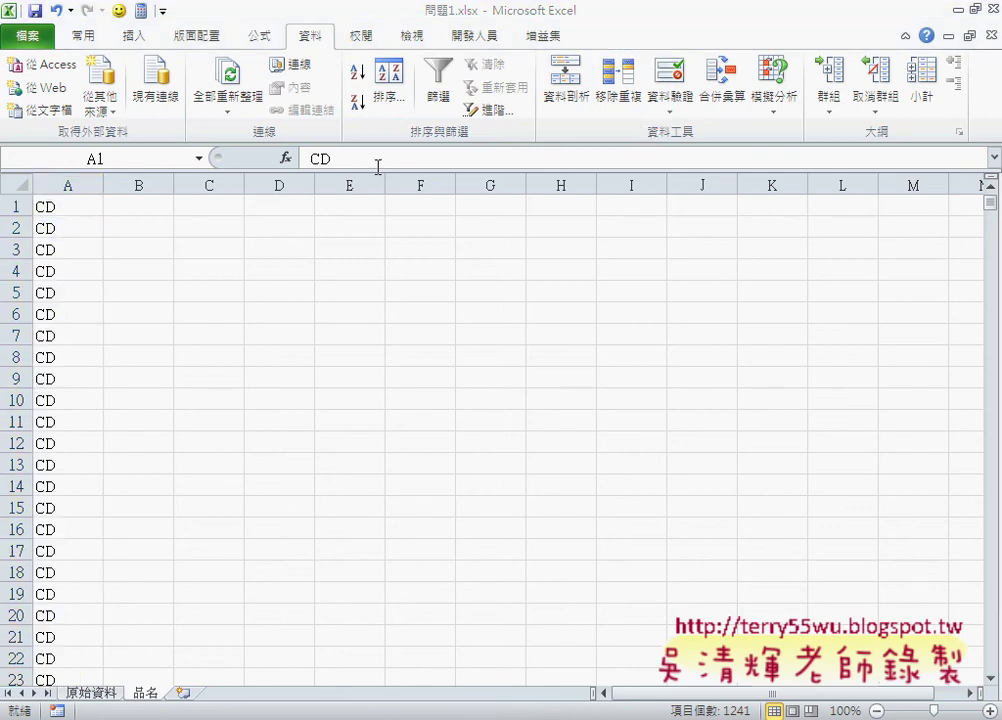
{"action": "key", "text": "ctrl+shift+Down"}
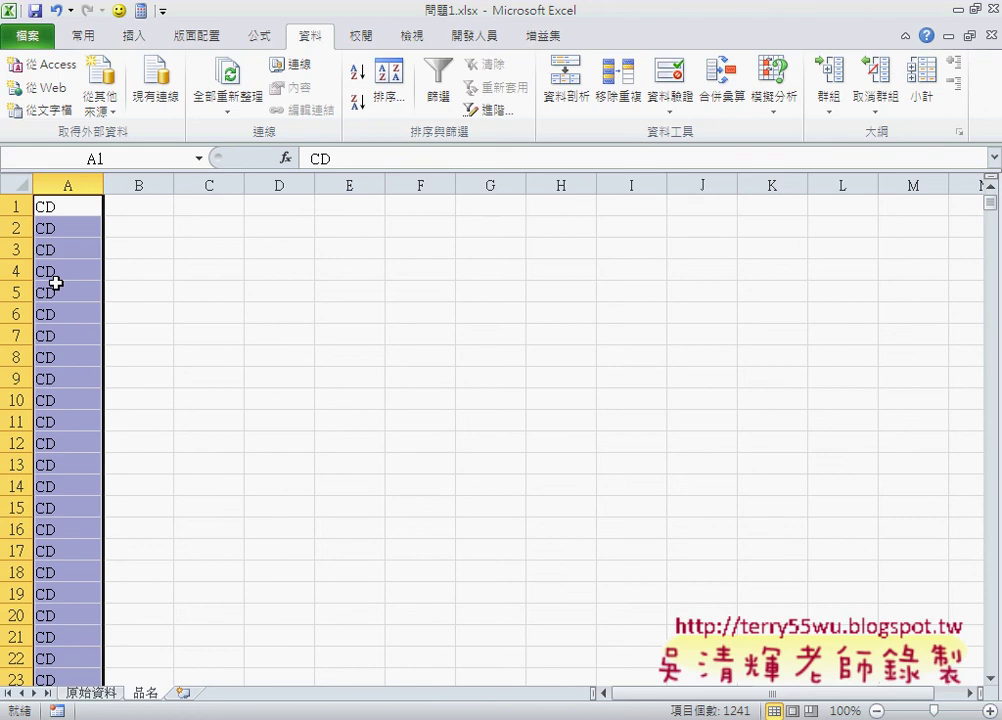
{"action": "key", "text": "ctrl+z"}
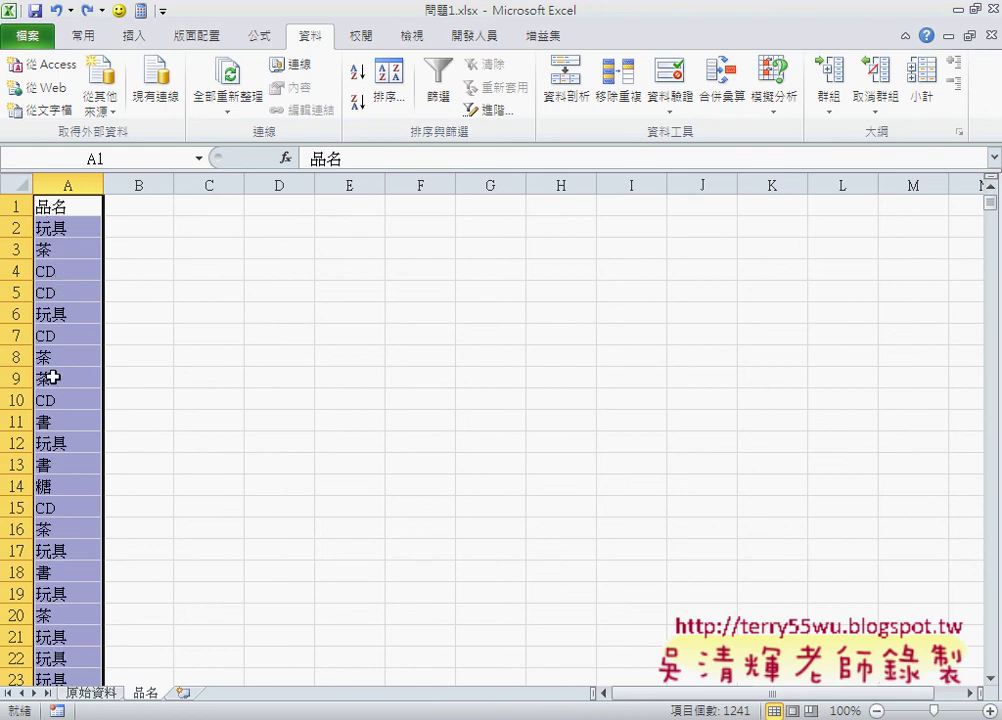
Remove duplicates from column A with headers, leaving 玩具, 茶, CD, 書, 糖 in A2:A6
{"action": "left_click", "coordinate": [627, 100]}
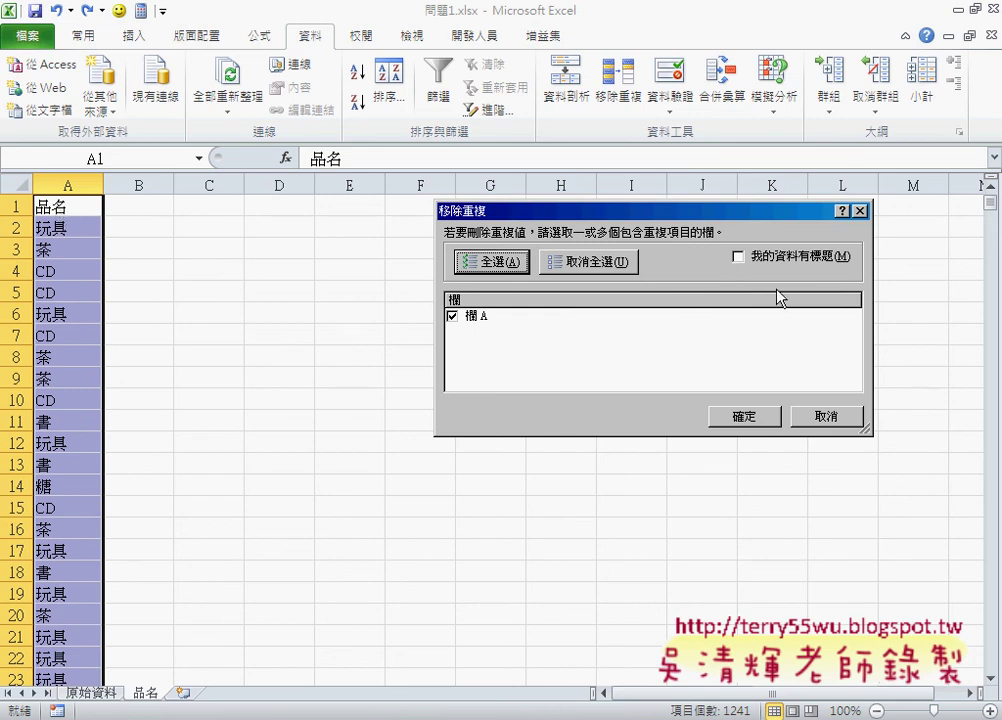
{"action": "left_click", "coordinate": [794, 258]}
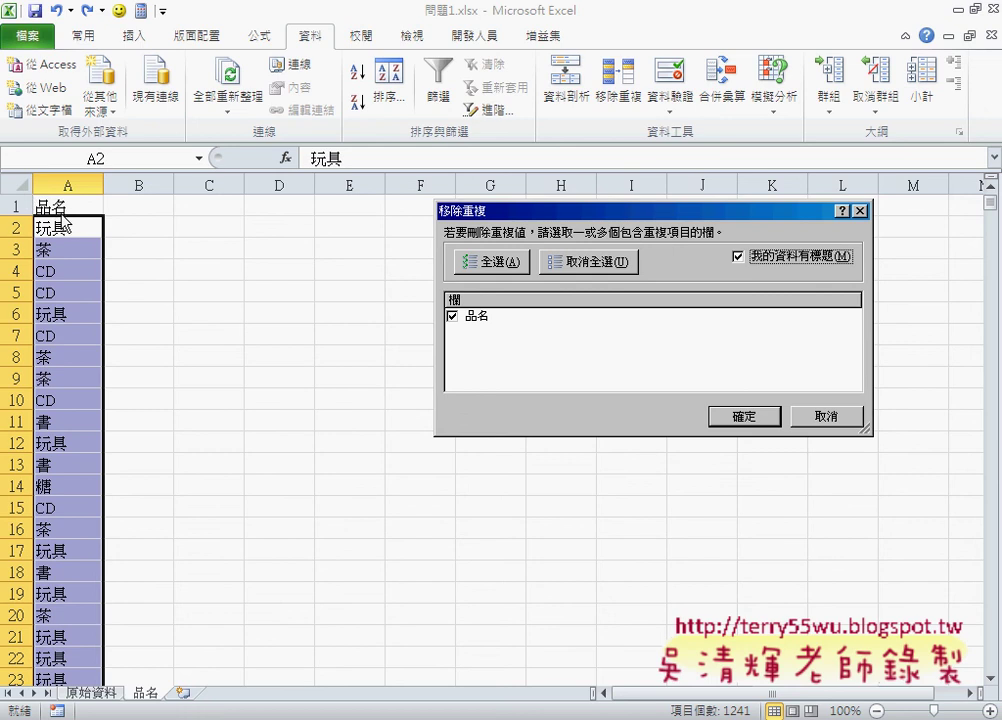
{"action": "left_click", "coordinate": [750, 420]}
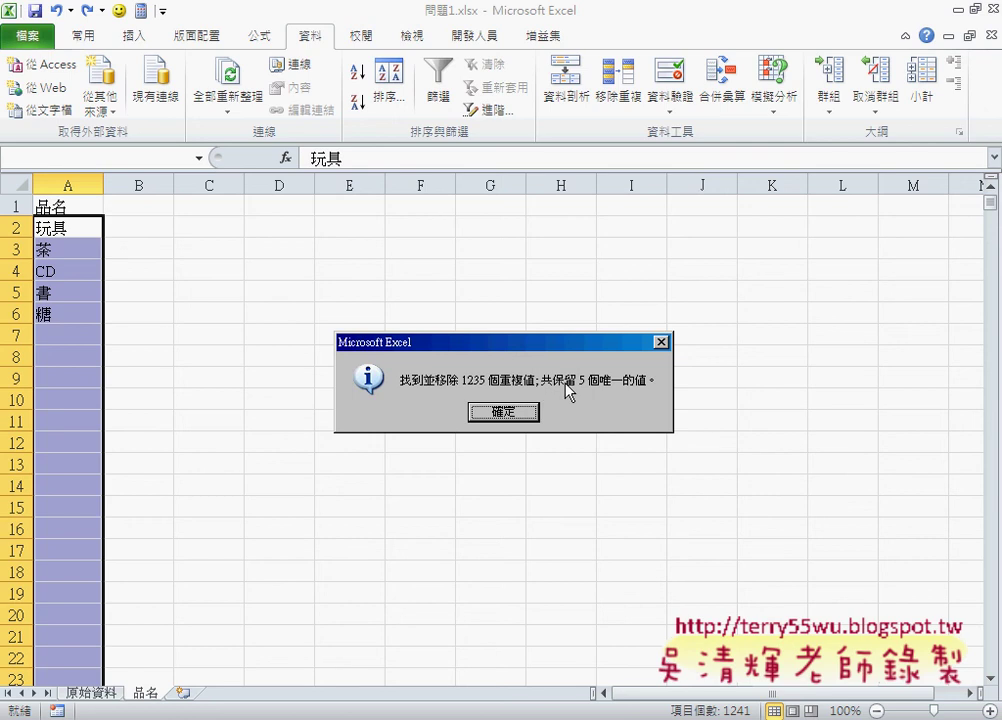
{"action": "left_click", "coordinate": [521, 412]}
{"action": "left_click_drag", "start_coordinate": [72, 230], "coordinate": [68, 309]}
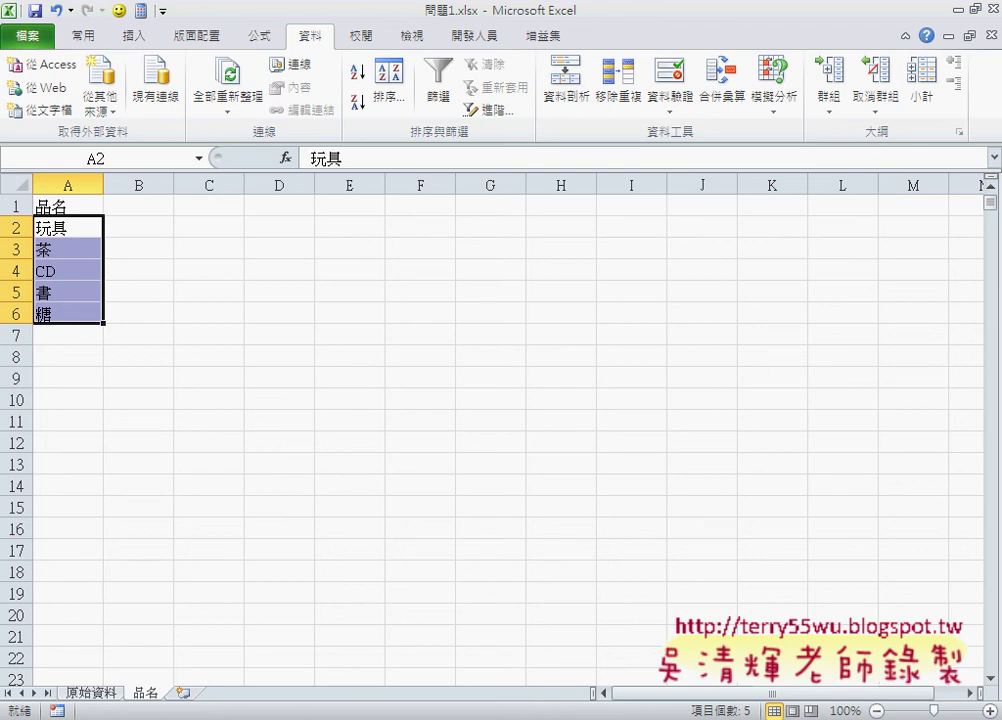
{"action": "left_click", "coordinate": [92, 693]}
{"action": "scroll", "coordinate": [139, 631], "scroll_direction": "down", "scroll_amount": 2}
{"action": "scroll", "coordinate": [145, 560], "scroll_direction": "down", "scroll_amount": 1}
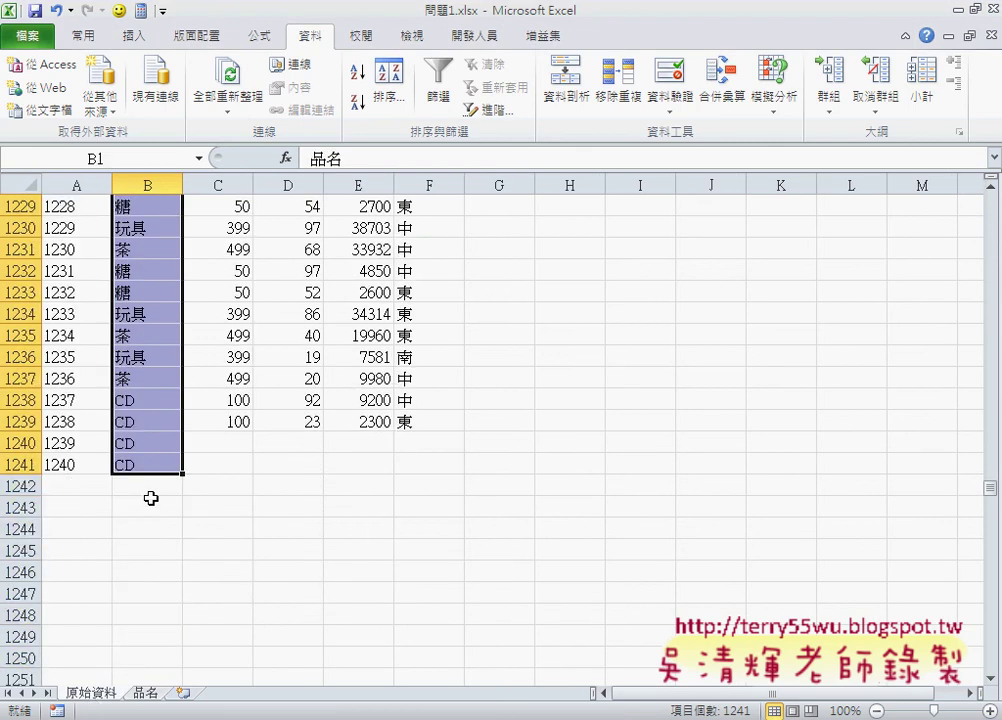
{"action": "left_click", "coordinate": [150, 466]}
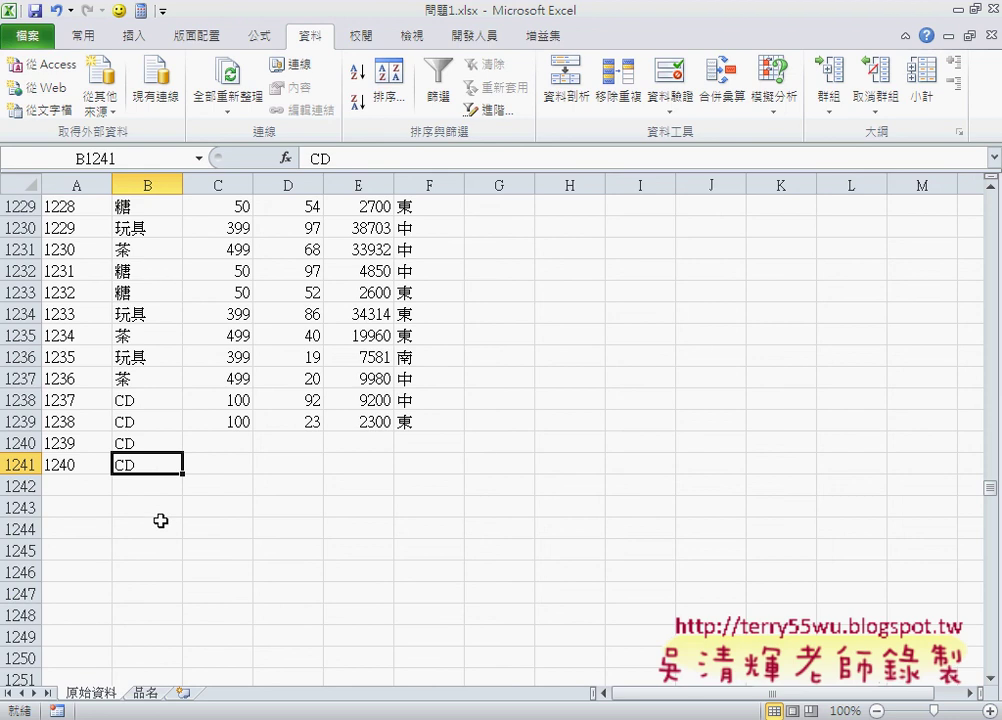
{"action": "left_click", "coordinate": [142, 185]}
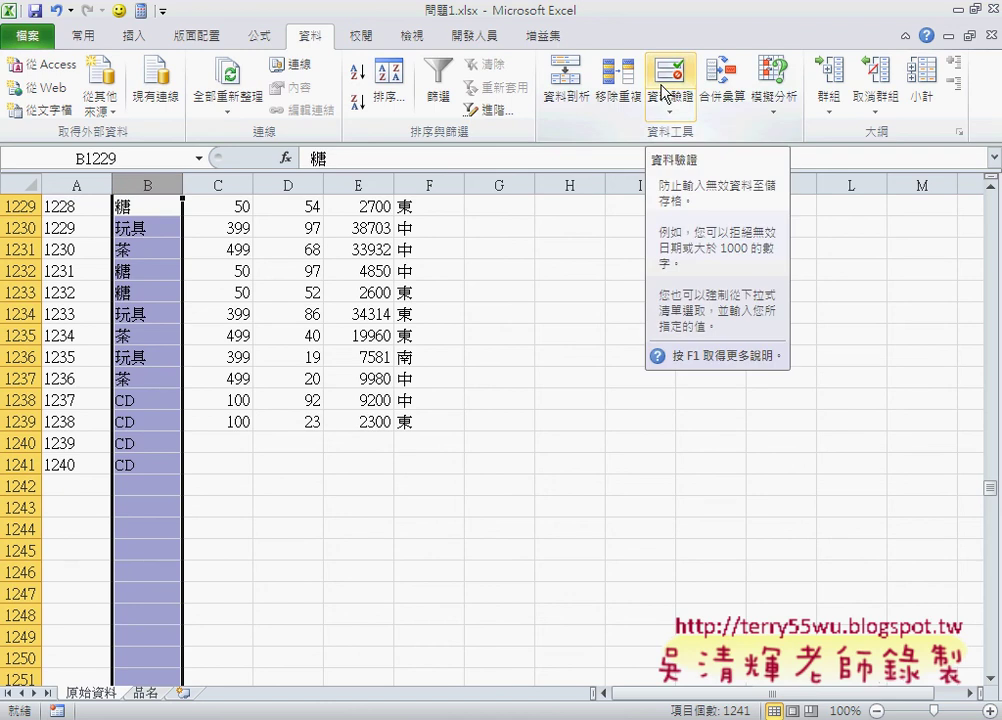
{"action": "left_click", "coordinate": [146, 693]}
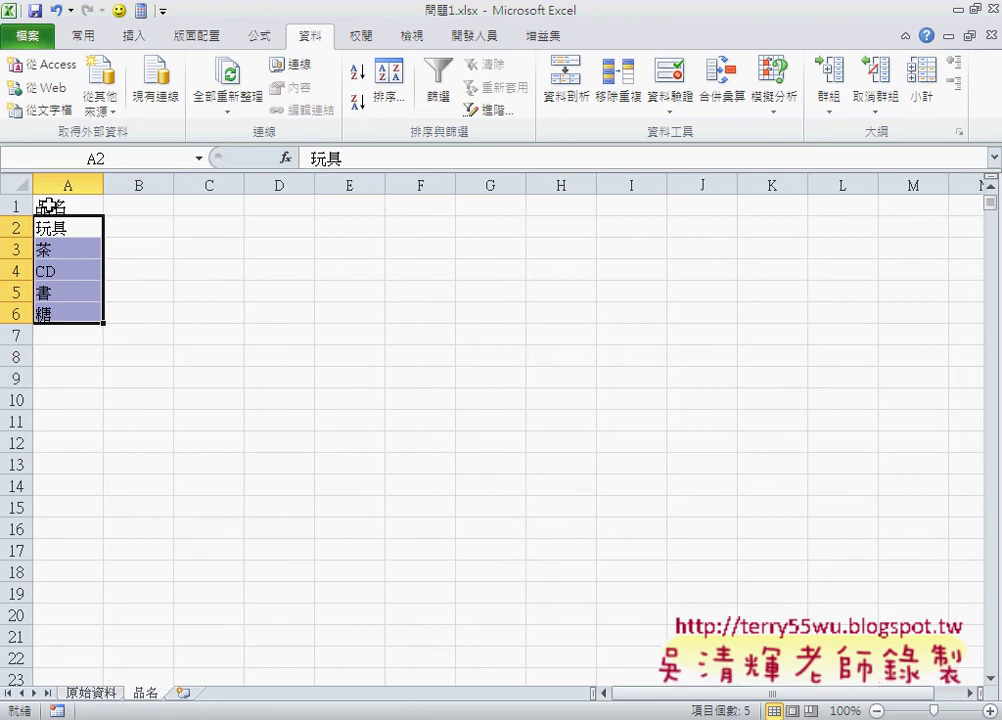
Select A1:A6, the 品名 header plus five products, with the 公式 (Formulas) tab shown
{"action": "left_click_drag", "start_coordinate": [80, 207], "coordinate": [76, 315]}
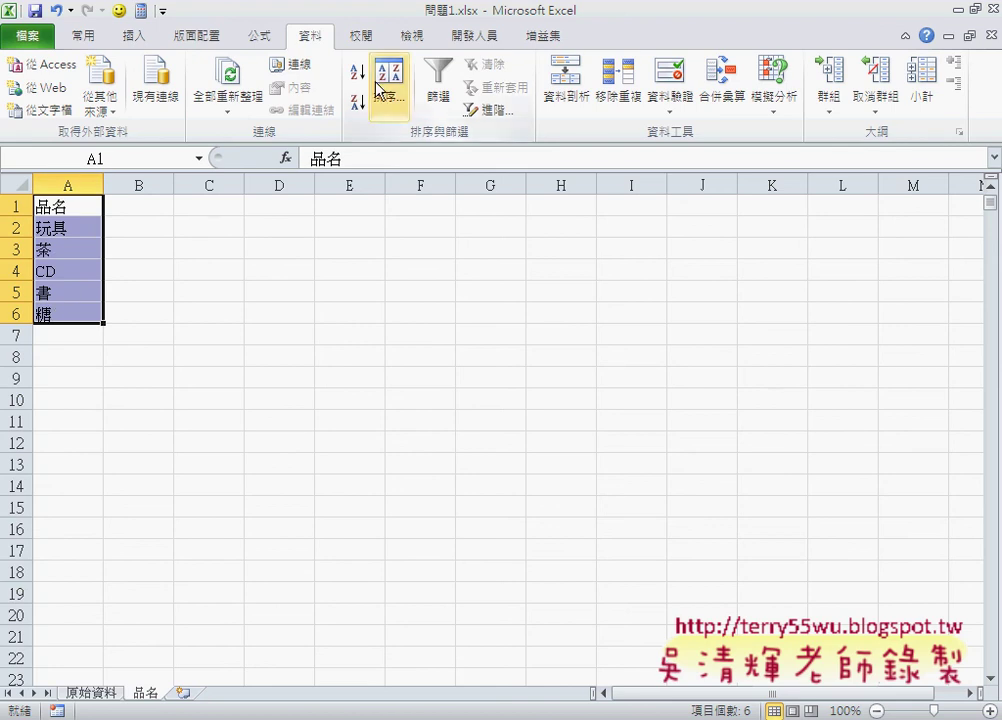
{"action": "left_click", "coordinate": [260, 37]}
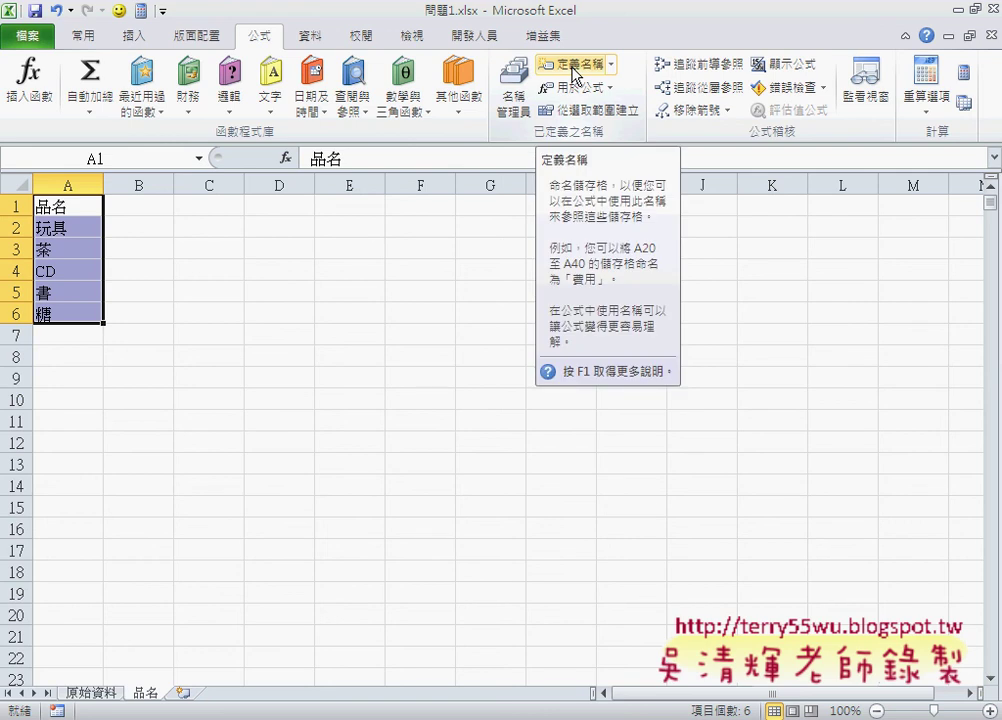
{"action": "left_click_drag", "start_coordinate": [80, 207], "coordinate": [67, 315]}
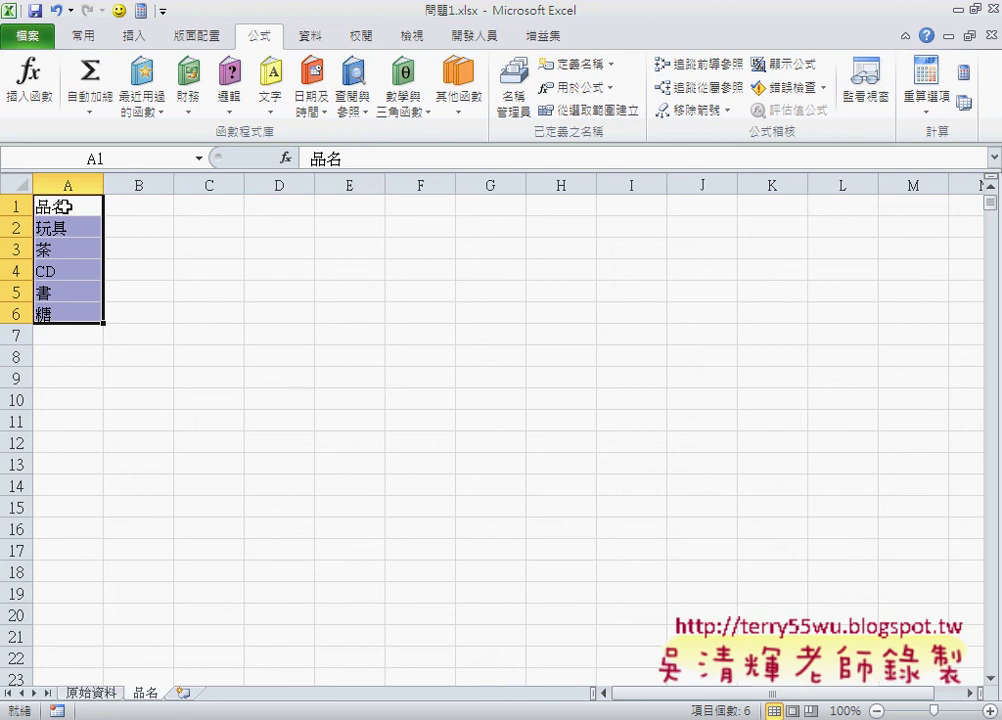
Open 從選取範圍建立 (Create from Selection) for A1:A6 with 頂端列 (Top row) checked
{"action": "left_click", "coordinate": [582, 116]}
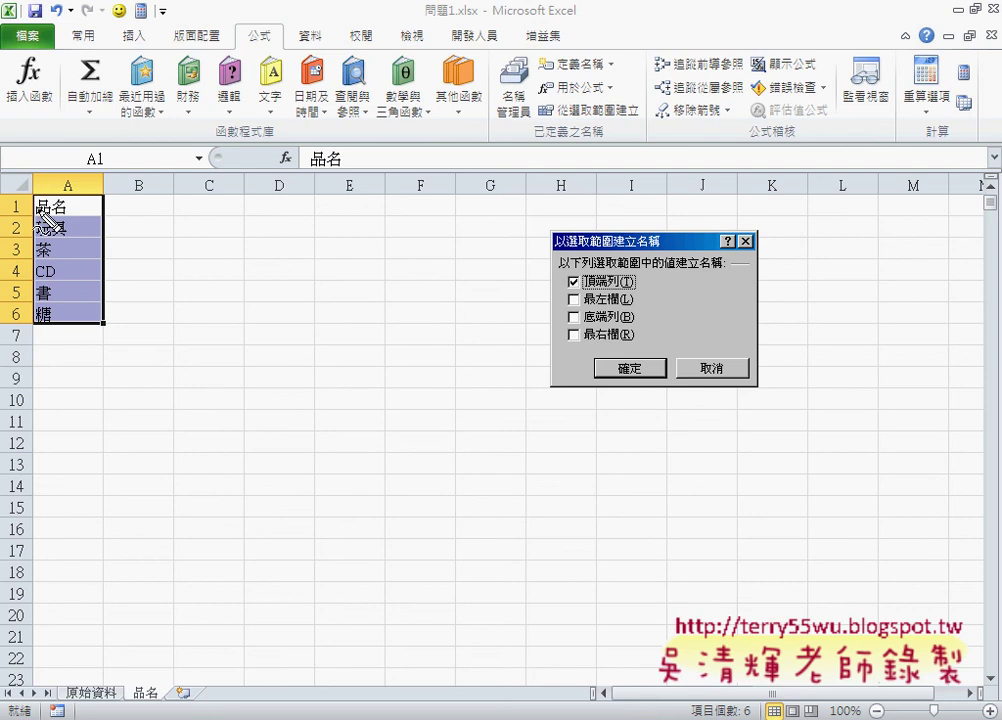
{"action": "left_click_drag", "start_coordinate": [620, 290], "coordinate": [113, 218]}
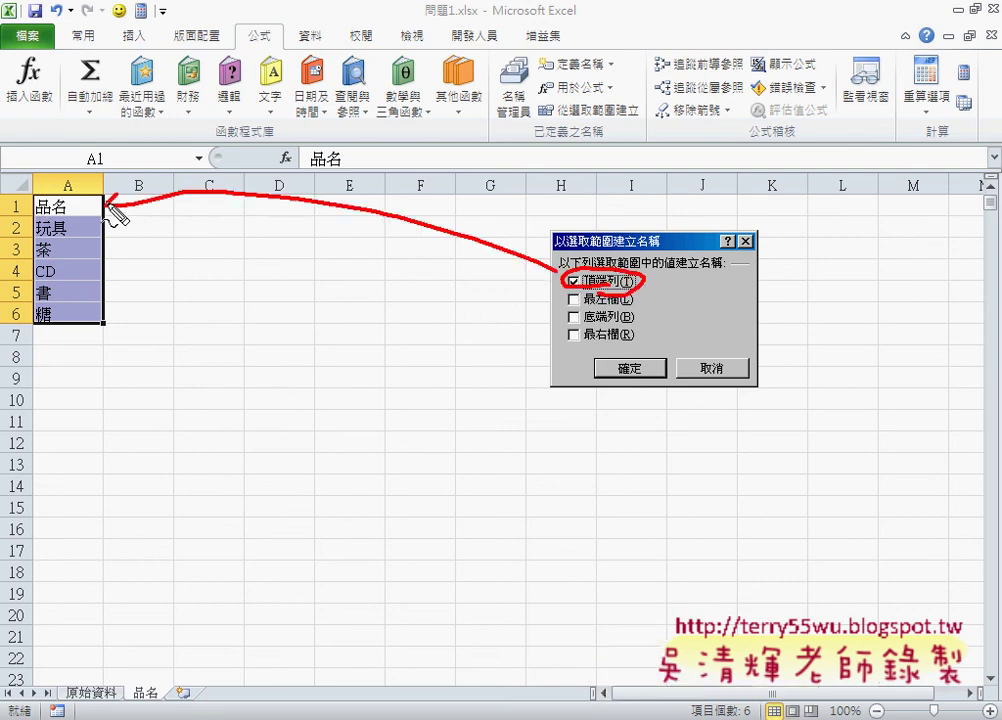
{"action": "left_click_drag", "start_coordinate": [72, 206], "coordinate": [76, 226]}
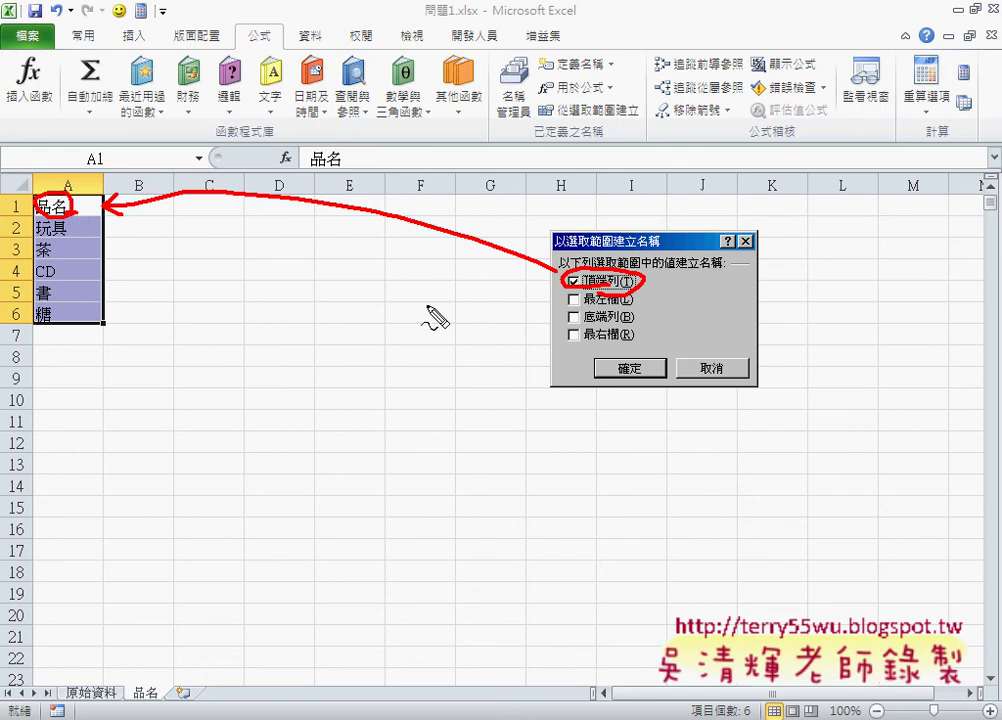
{"action": "mouse_move", "coordinate": [84, 319]}
{"action": "left_mouse_down"}
{"action": "mouse_move", "coordinate": [95, 315]}
{"action": "mouse_move", "coordinate": [64, 316]}
{"action": "left_mouse_up"}
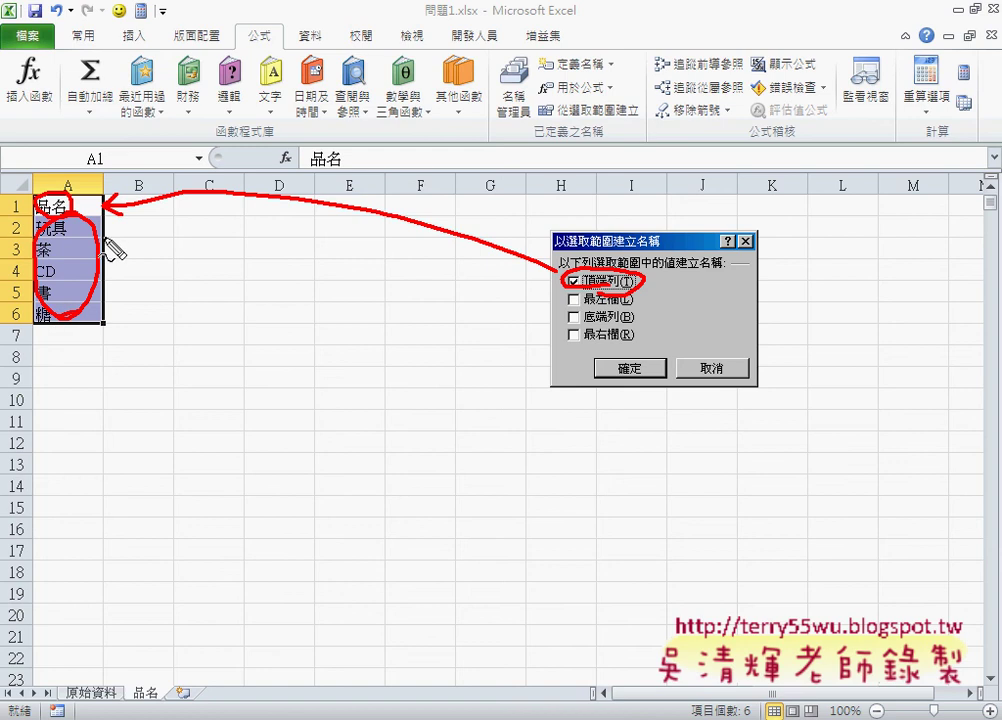